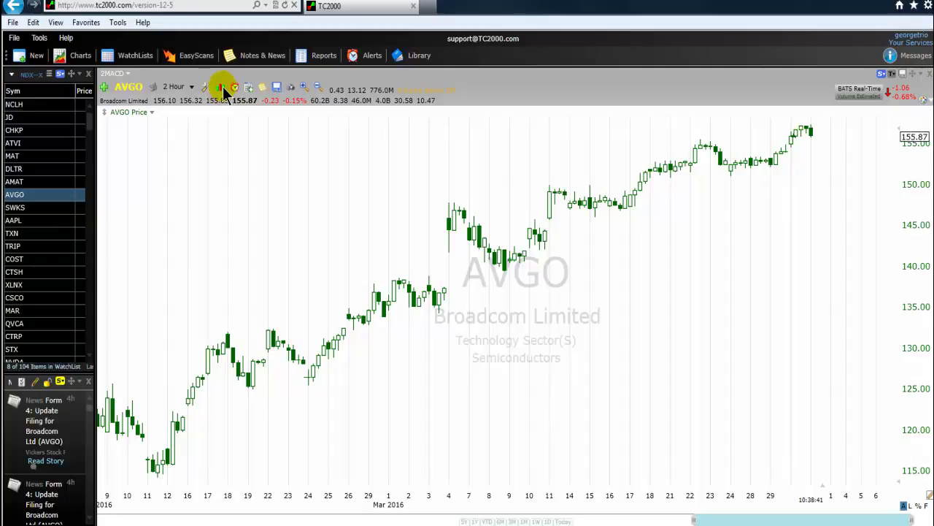
# - Add a Commodity Channel Index (CCI) indicator in its own pane below the AVGO price chart
pyautogui.click(223, 91)
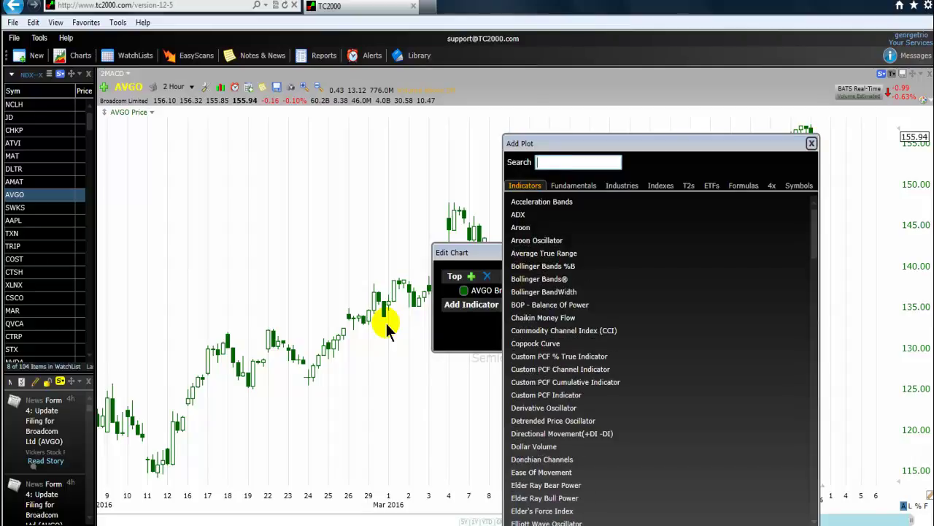
pyautogui.click(584, 330)
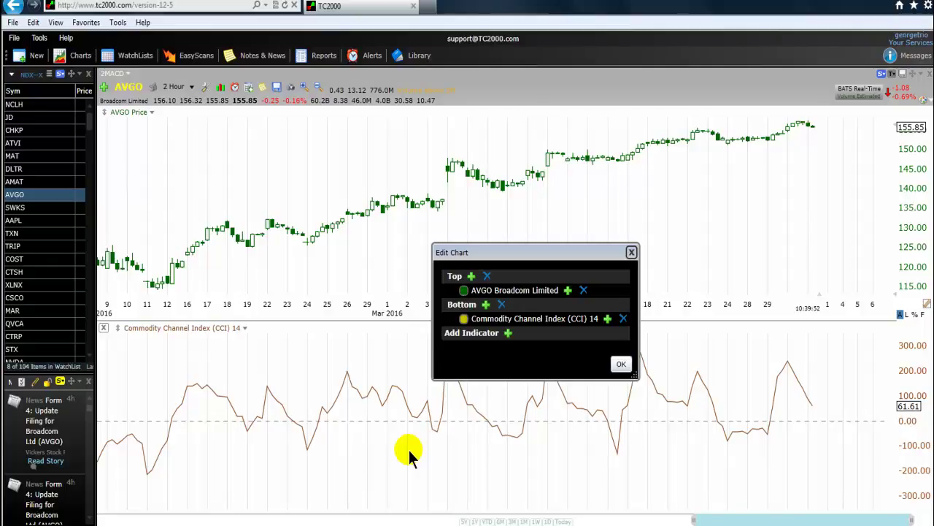
pyautogui.click(622, 364)
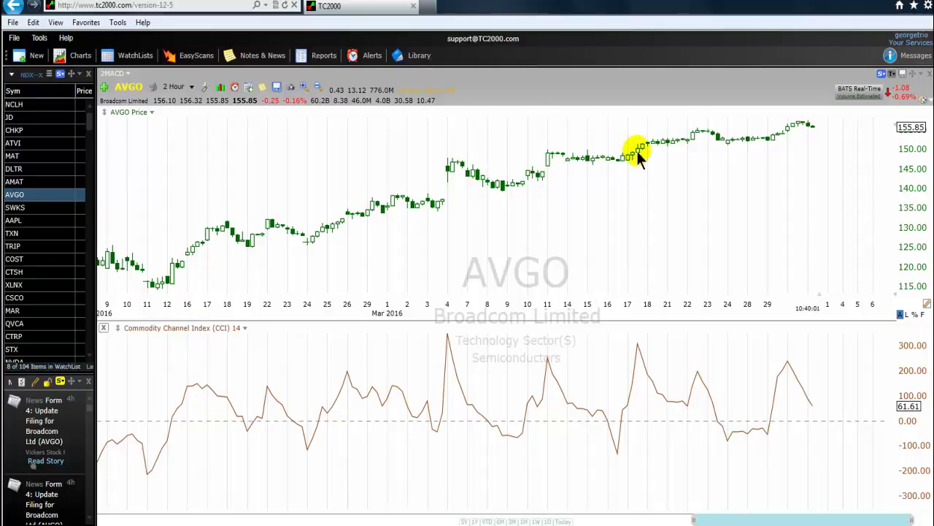
# - Set the period of the Commodity Channel Index plot to 12
pyautogui.click(244, 329)
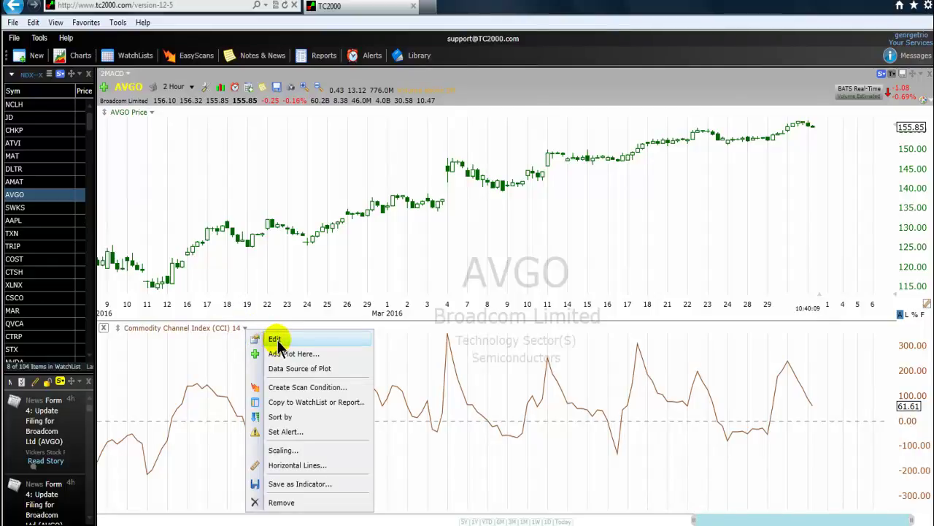
pyautogui.click(276, 340)
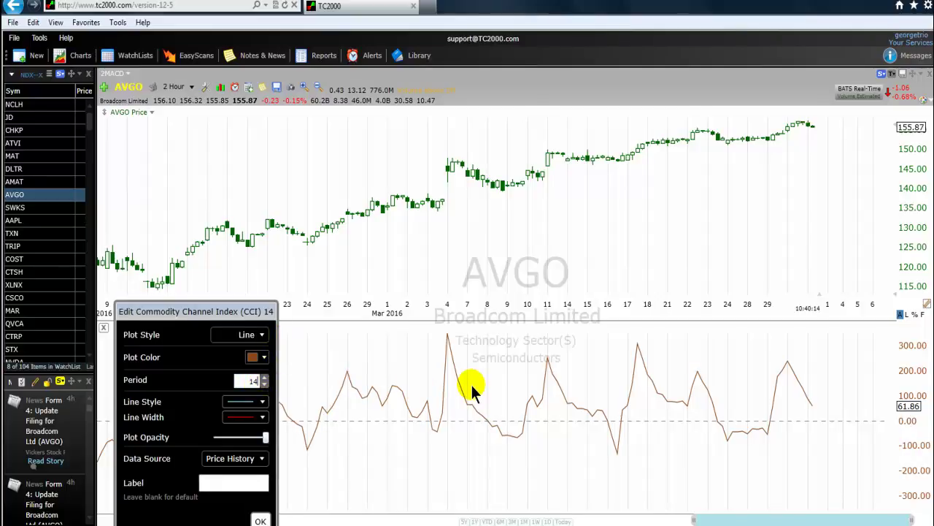
pyautogui.press('BackSpace')
pyautogui.write('2')
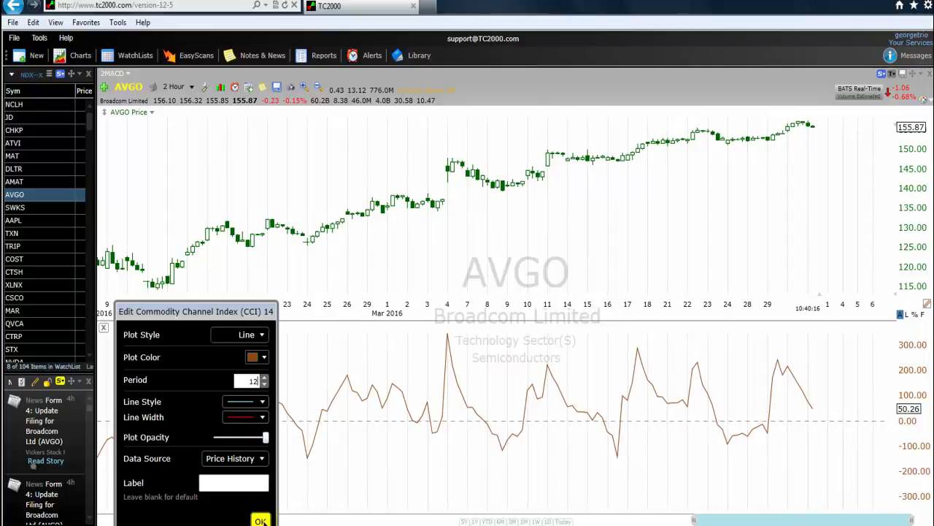
pyautogui.click(261, 520)
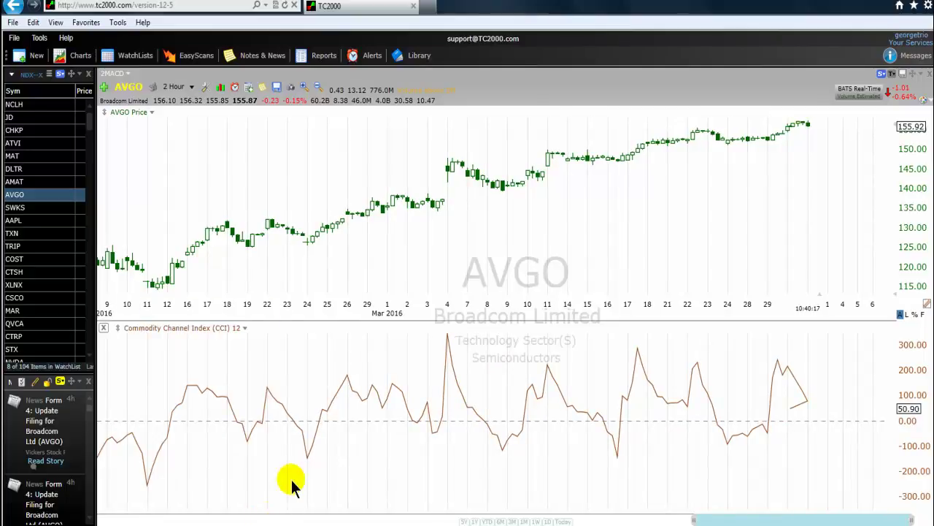
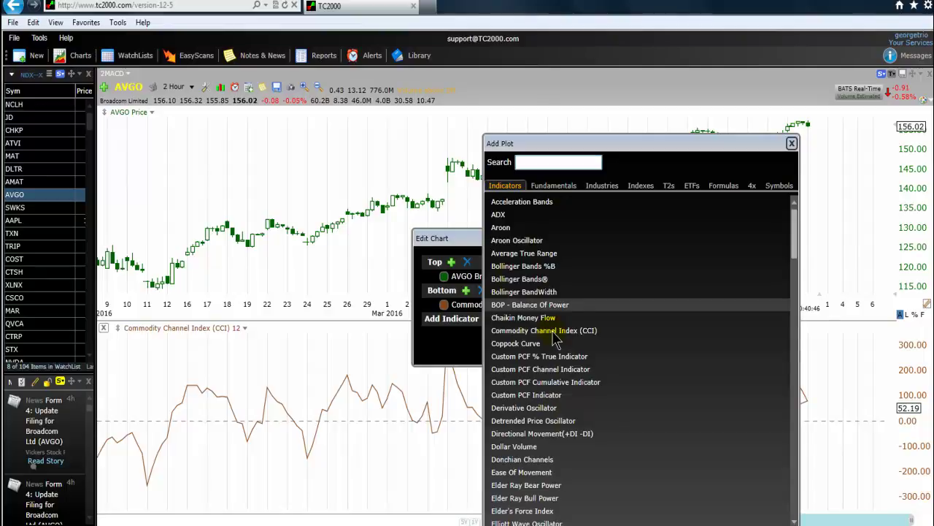
# - Add a second Commodity Channel Index (CCI) plot to the chart and set its period to 8
pyautogui.click(554, 331)
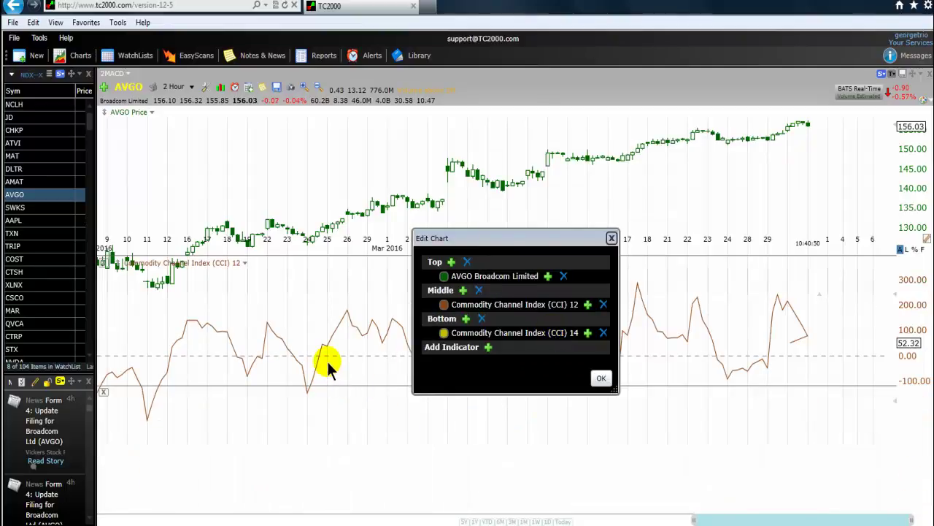
pyautogui.click(601, 379)
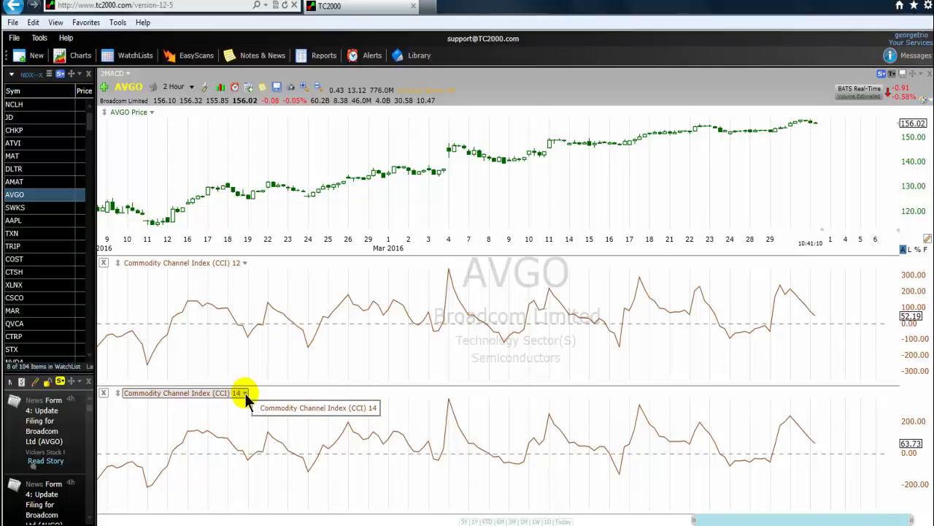
pyautogui.click(245, 393)
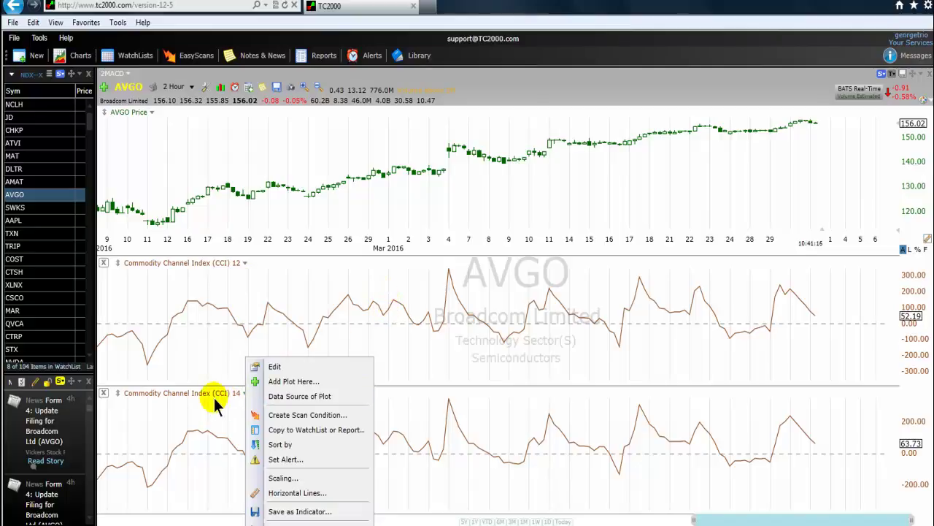
pyautogui.click(274, 368)
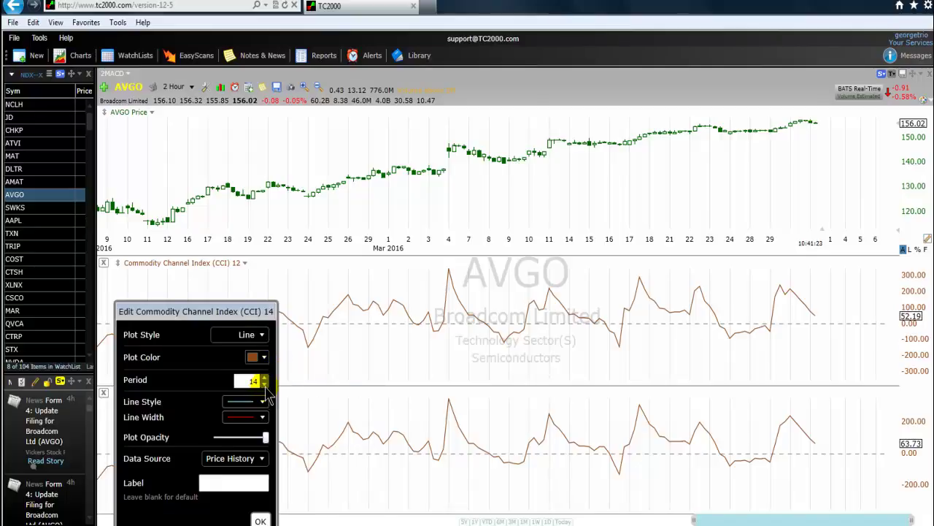
pyautogui.click(265, 389)
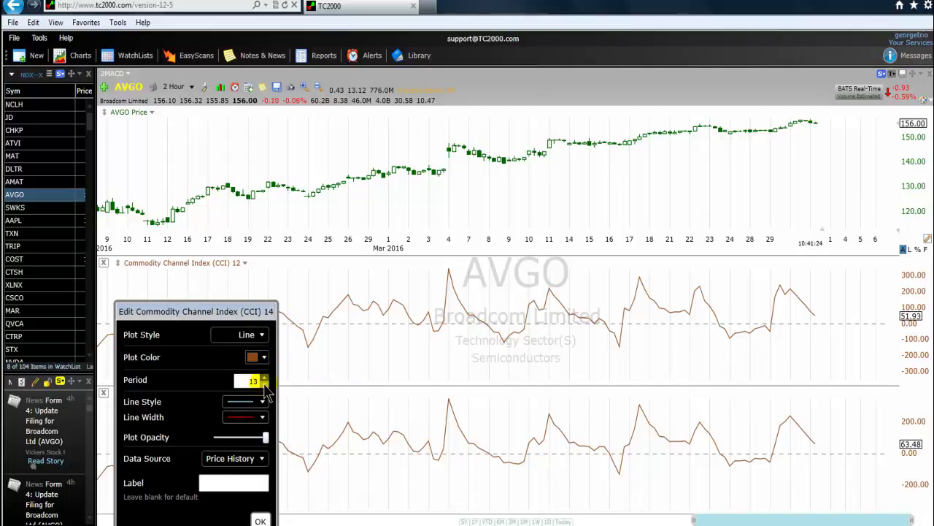
pyautogui.click(266, 388)
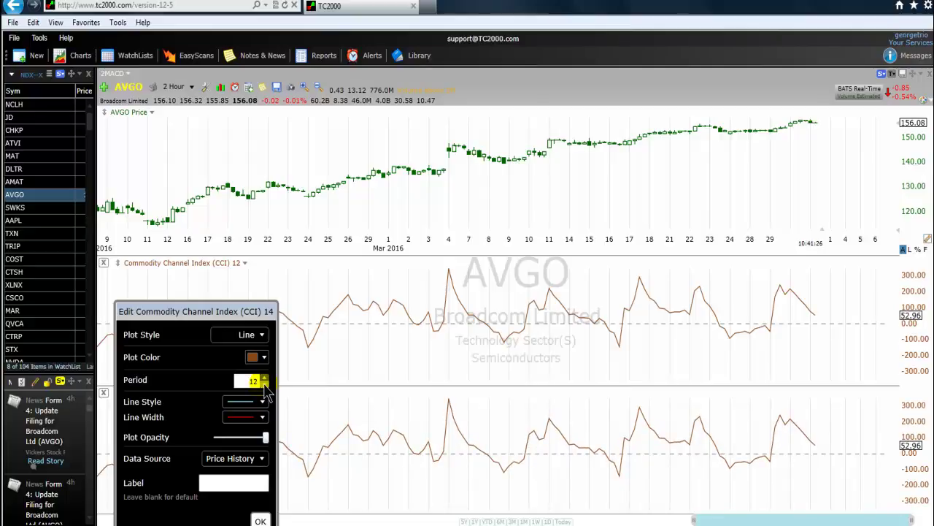
pyautogui.click(266, 388)
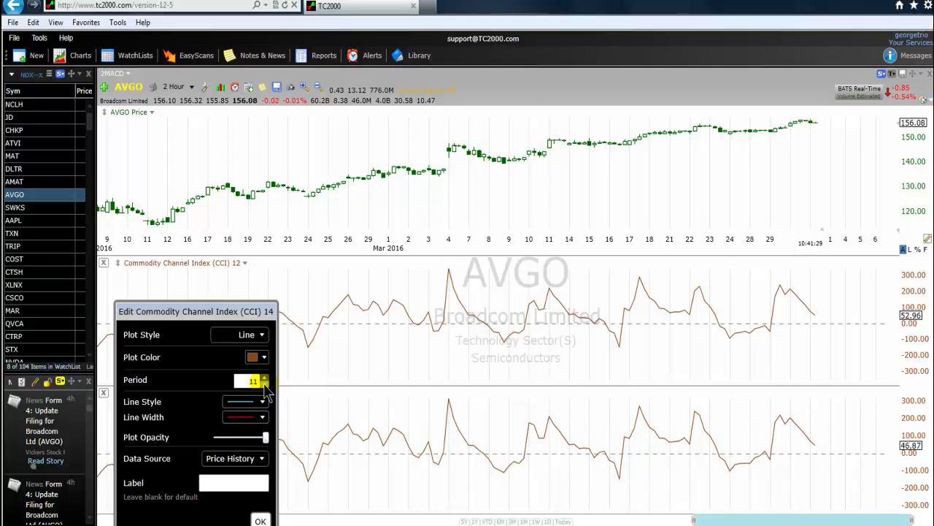
pyautogui.click(266, 389)
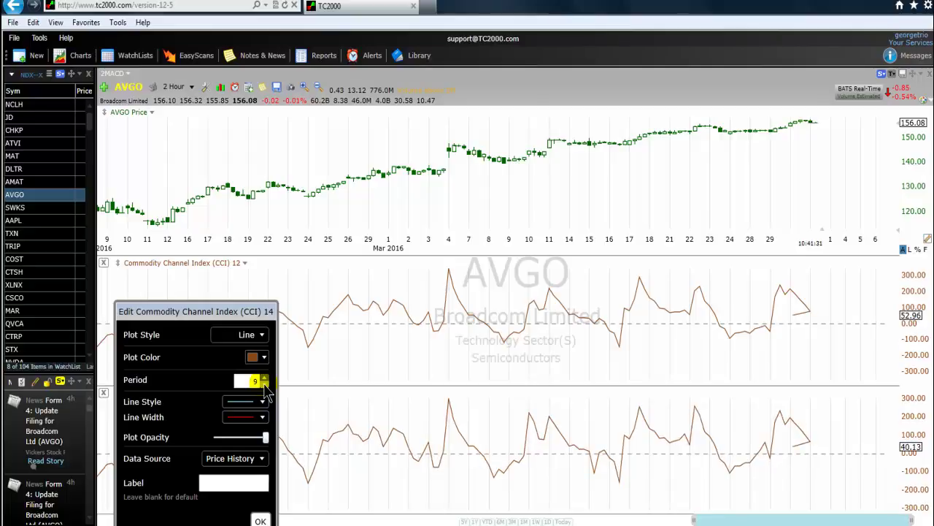
pyautogui.click(266, 388)
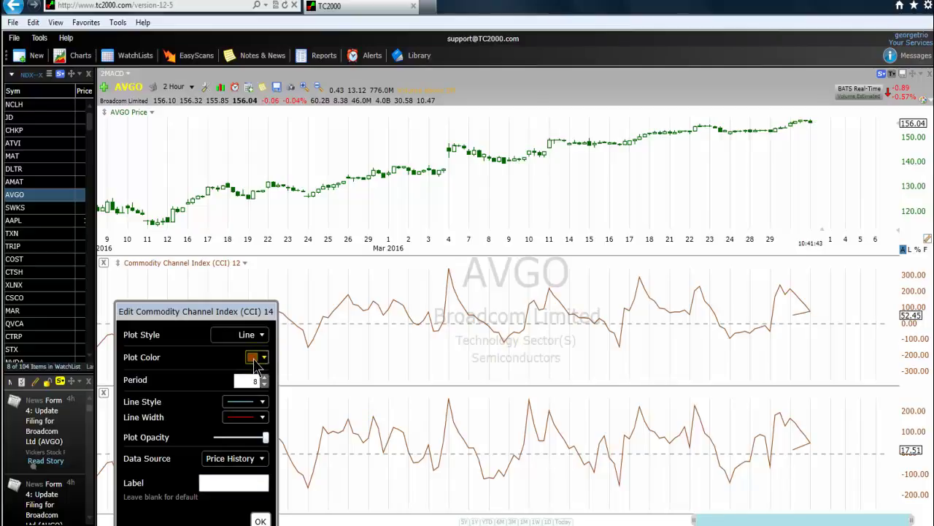
# - Change the plot color of the second Commodity Channel Index to red and apply the settings
pyautogui.click(254, 360)
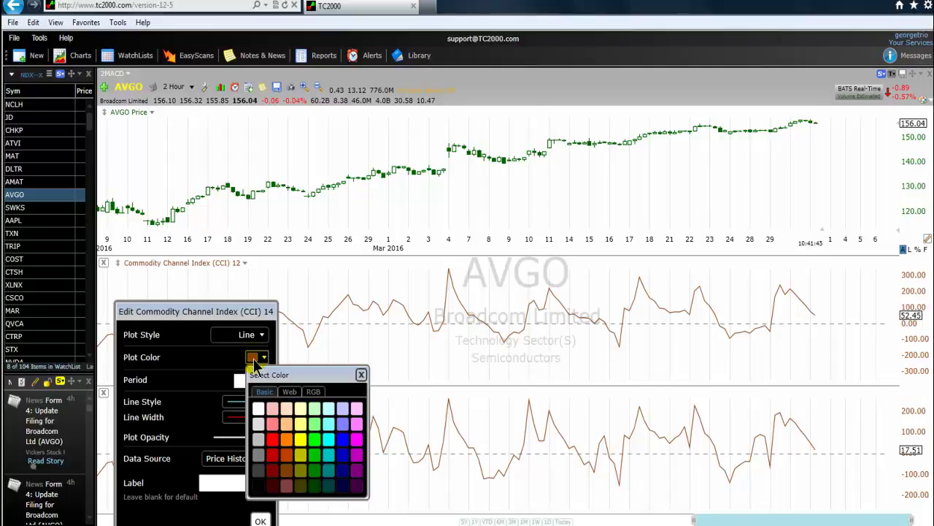
pyautogui.click(273, 440)
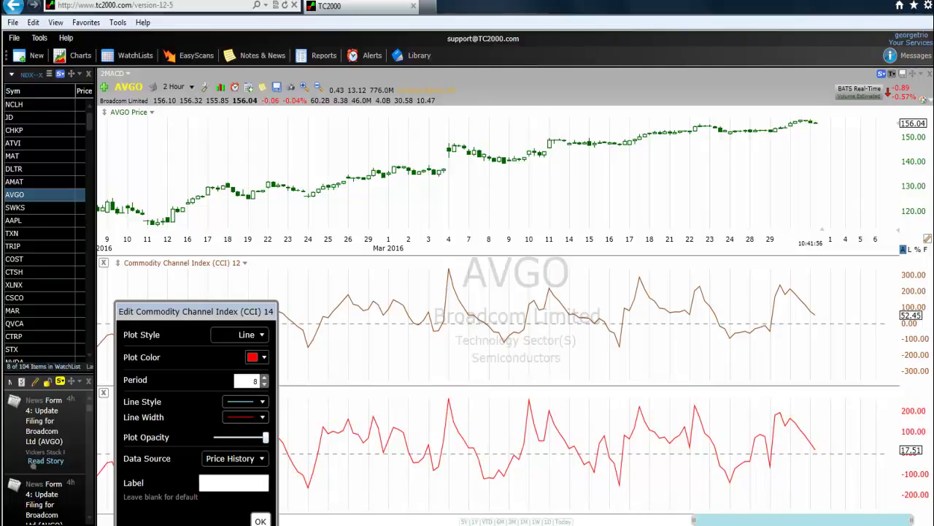
pyautogui.click(260, 520)
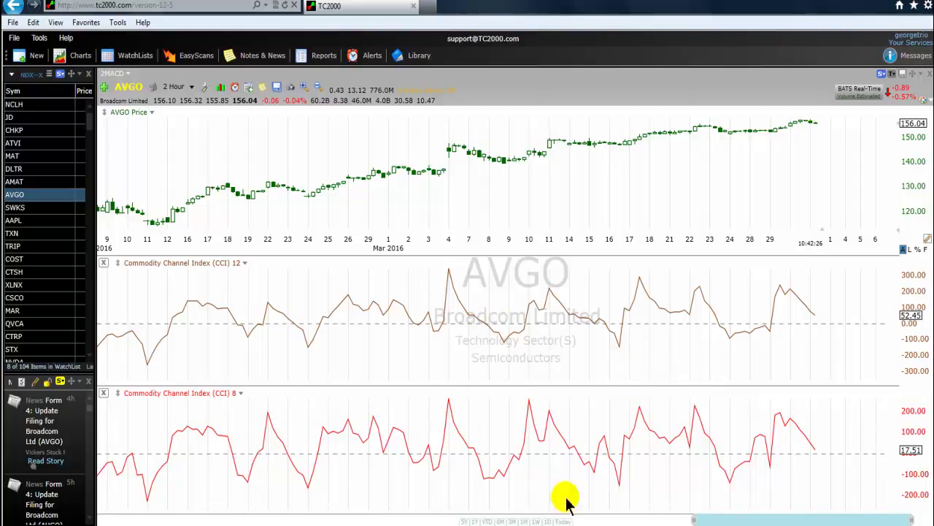
# - Move the 8-period CCI plot into the 12-period CCI pane as an overlay
pyautogui.click(118, 394)
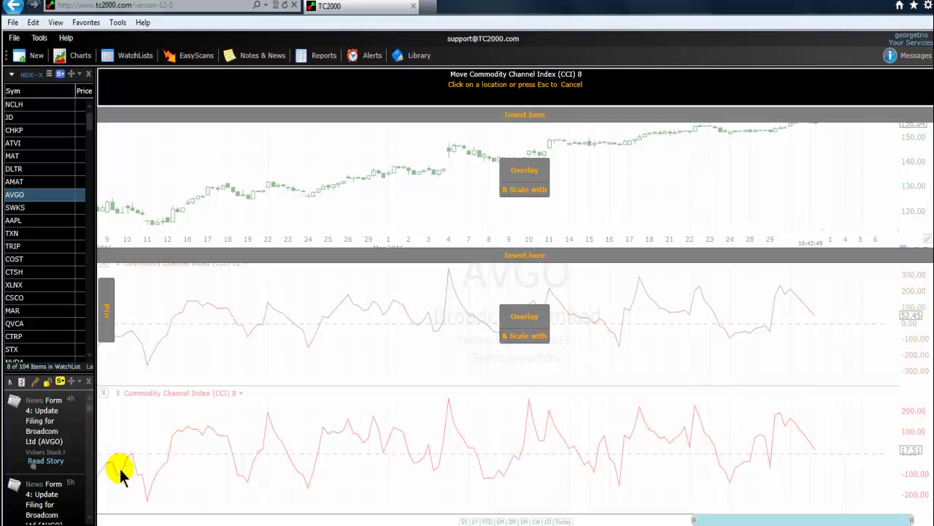
pyautogui.click(531, 321)
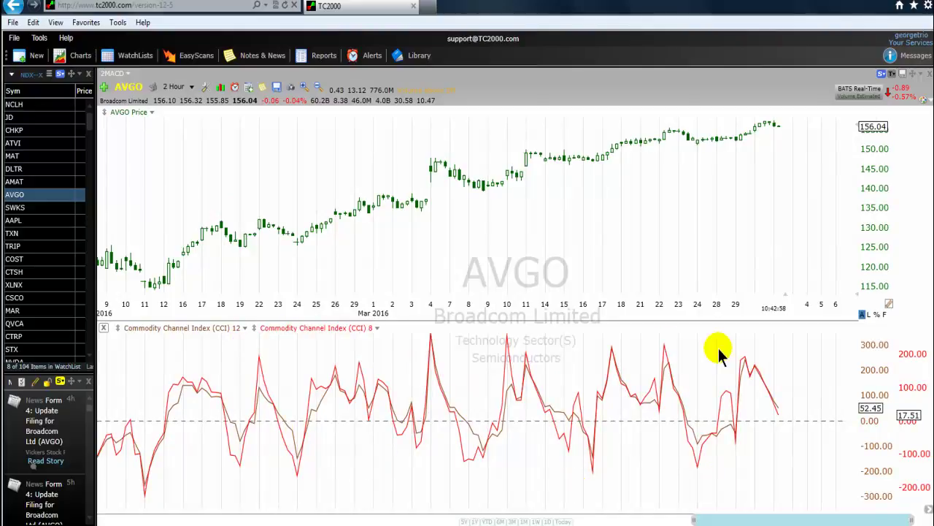
pyautogui.scroll(1, 445, 436)
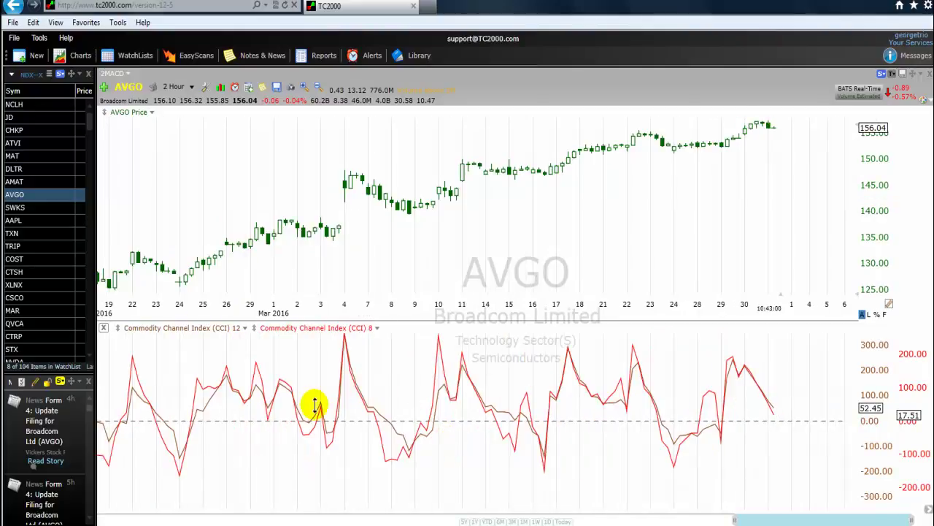
pyautogui.scroll(1, 471, 468)
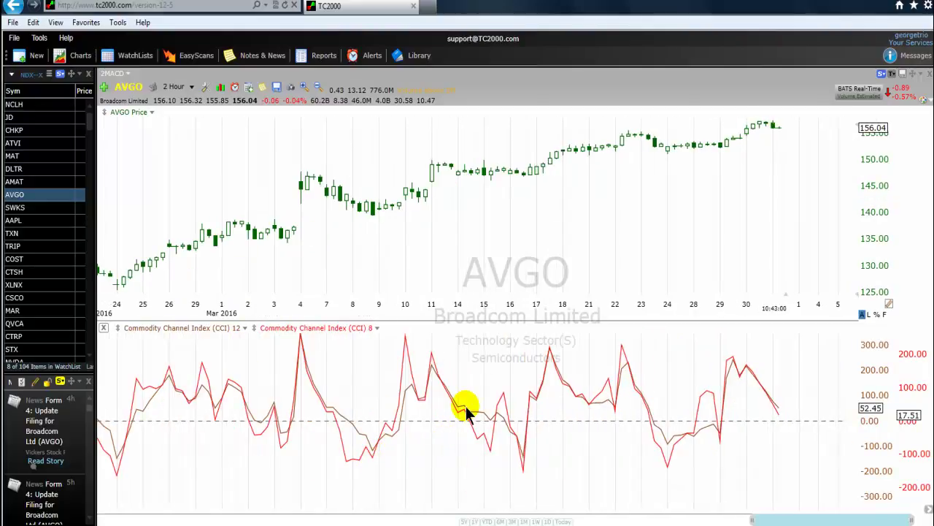
# - Change the plot color of the 12-period CCI to blue and apply the settings
pyautogui.rightClick(247, 332)
pyautogui.click(279, 339)
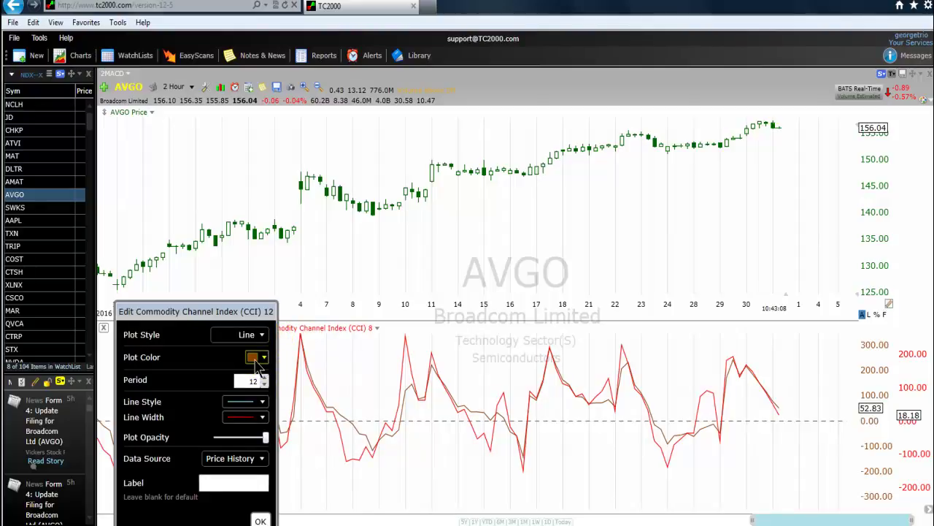
pyautogui.click(256, 360)
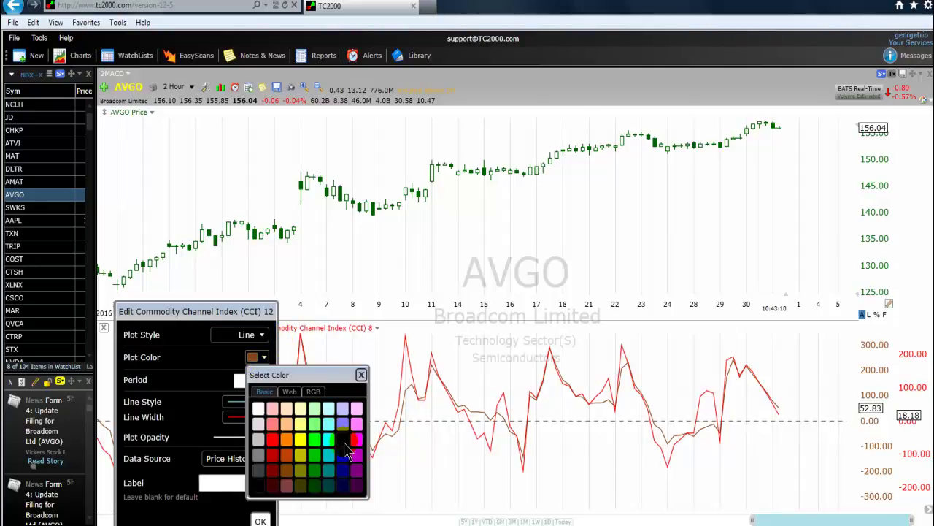
pyautogui.click(345, 450)
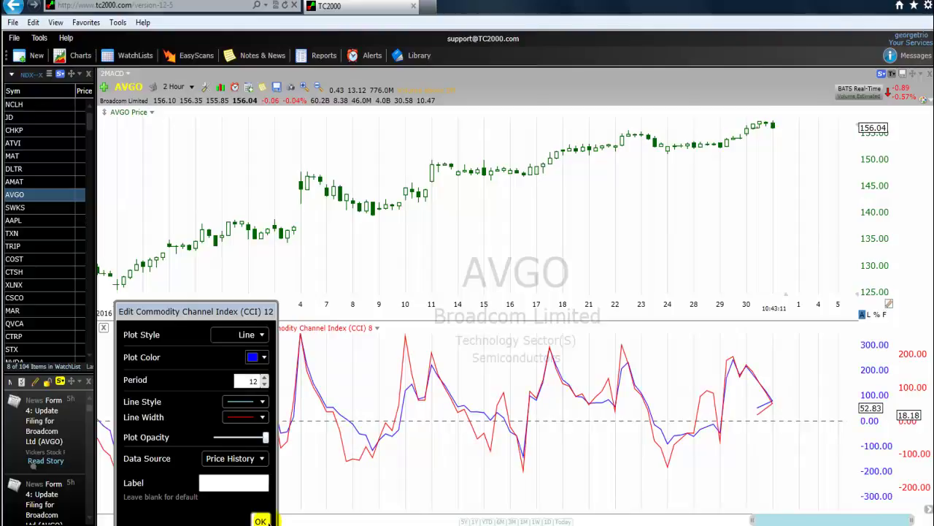
pyautogui.click(438, 485)
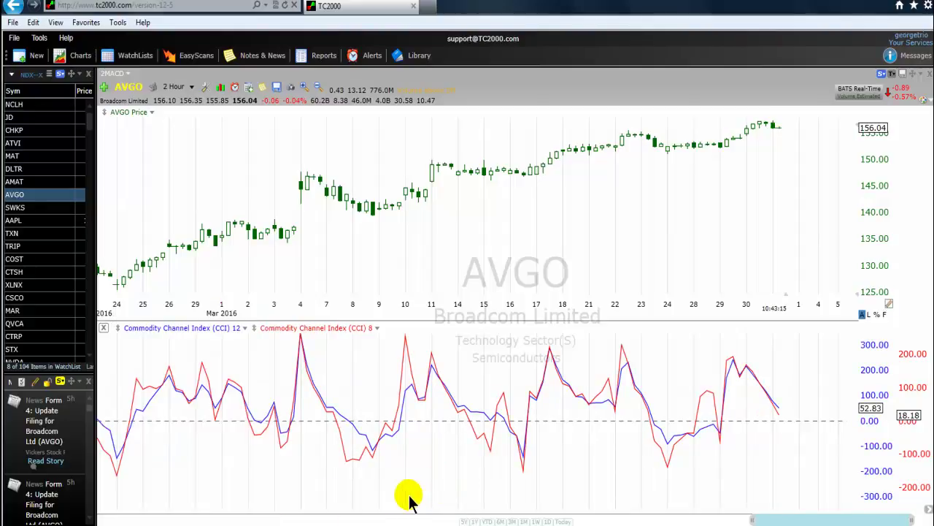
# - Review the plot settings, including color and period, of the 12-period and 8-period CCI plots
pyautogui.scroll(5, 409, 497)
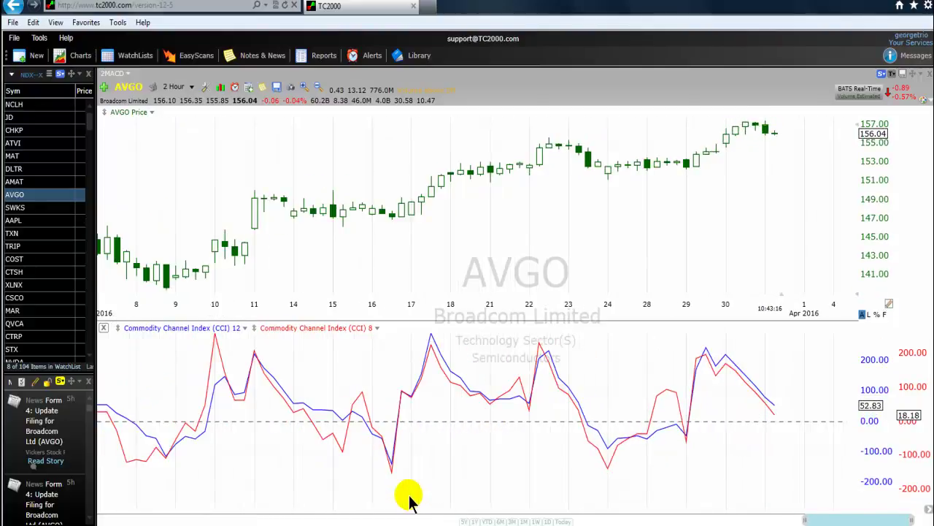
pyautogui.scroll(3, 409, 498)
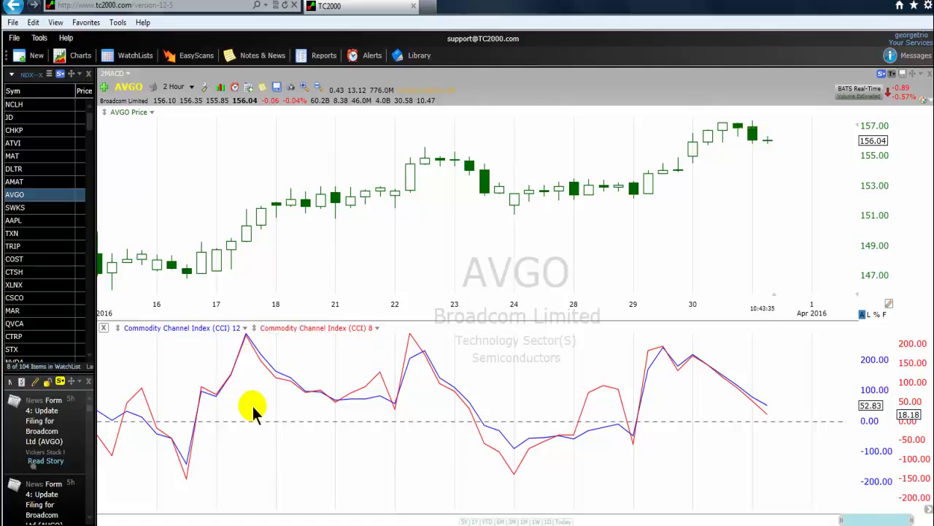
pyautogui.click(246, 328)
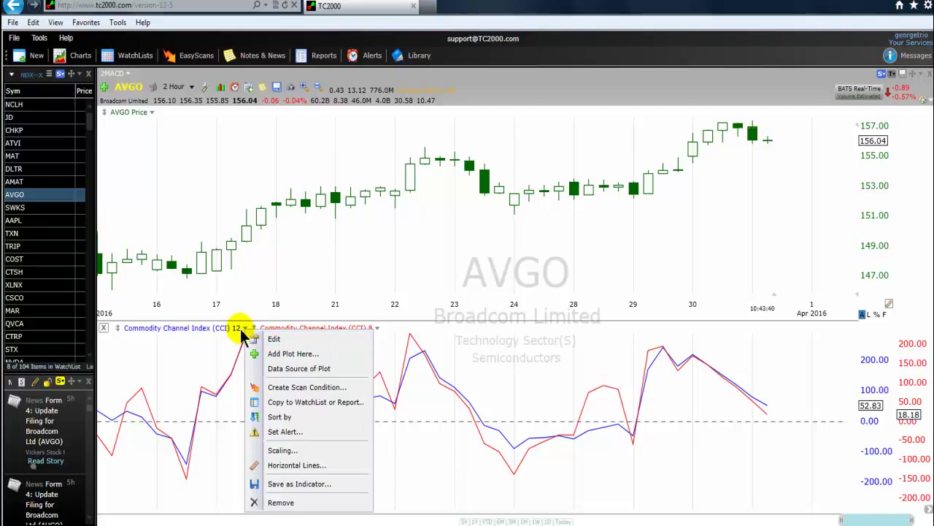
pyautogui.click(274, 341)
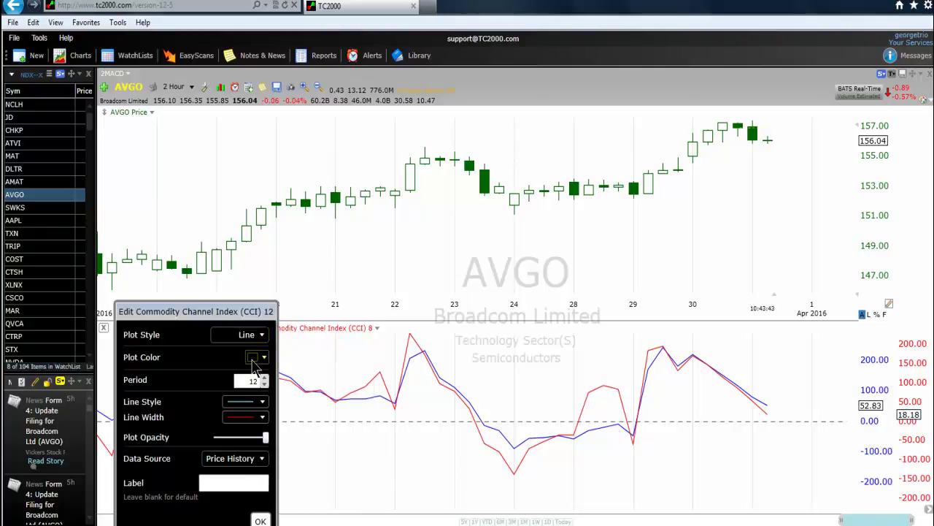
pyautogui.click(255, 378)
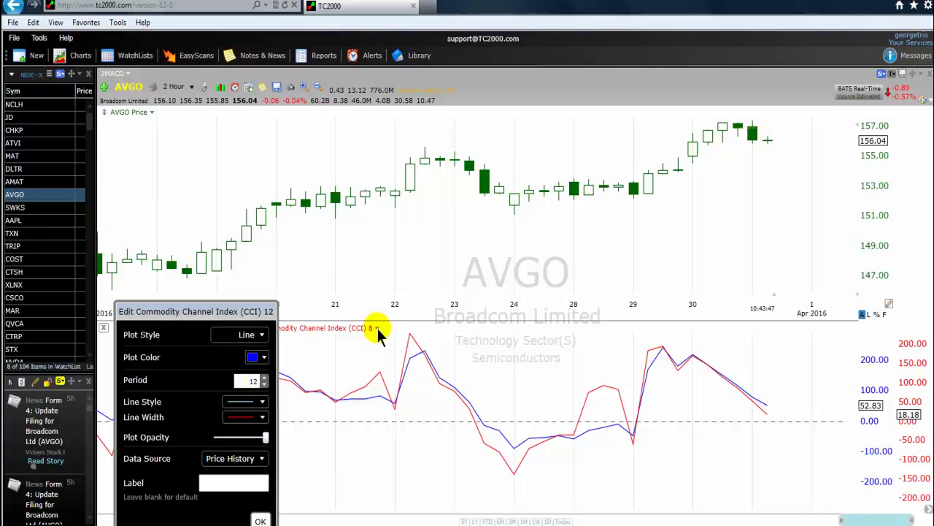
pyautogui.click(360, 342)
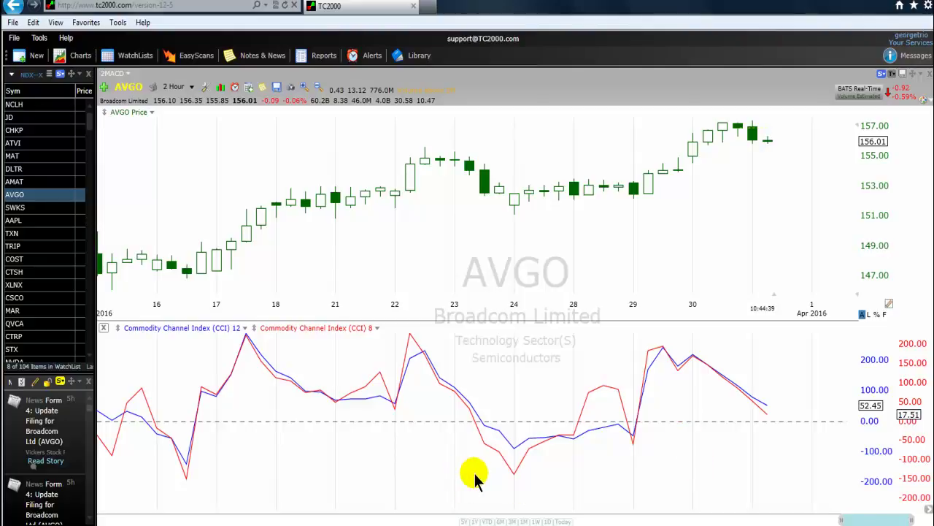
# - Enlarge the AVGO price pane by lowering the divider between it and the CCI pane
pyautogui.scroll(-2, 474, 479)
pyautogui.scroll(-2, 474, 471)
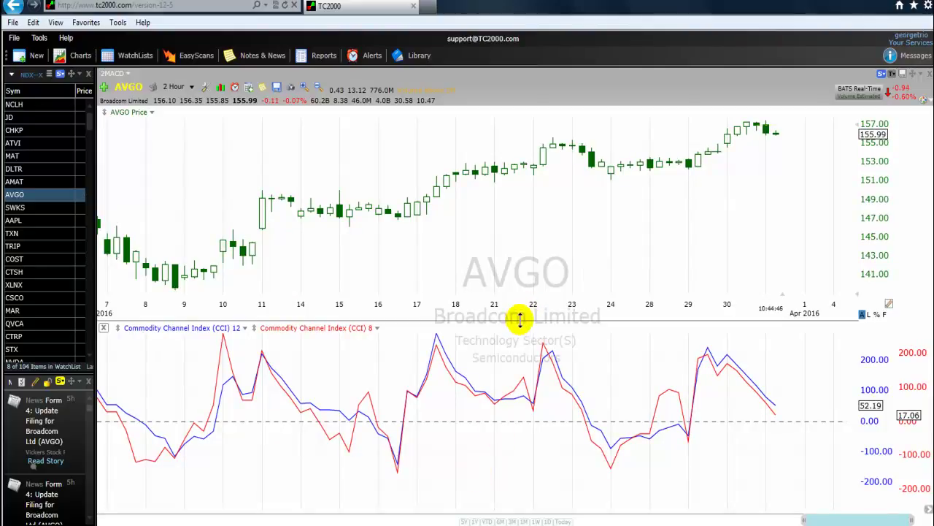
pyautogui.moveTo(520, 319); pyautogui.dragTo(520, 363)
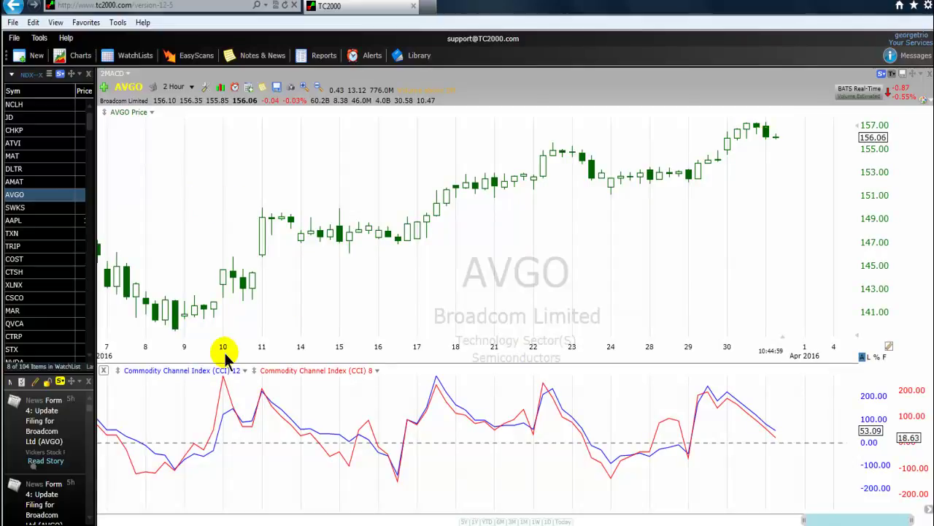
pyautogui.scroll(-1, 298, 321)
pyautogui.scroll(-1, 297, 321)
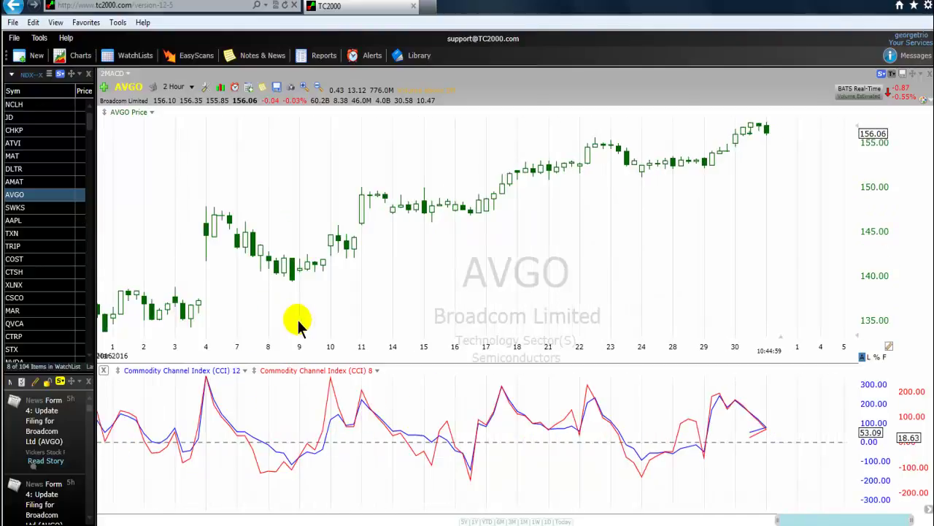
pyautogui.scroll(-2, 298, 322)
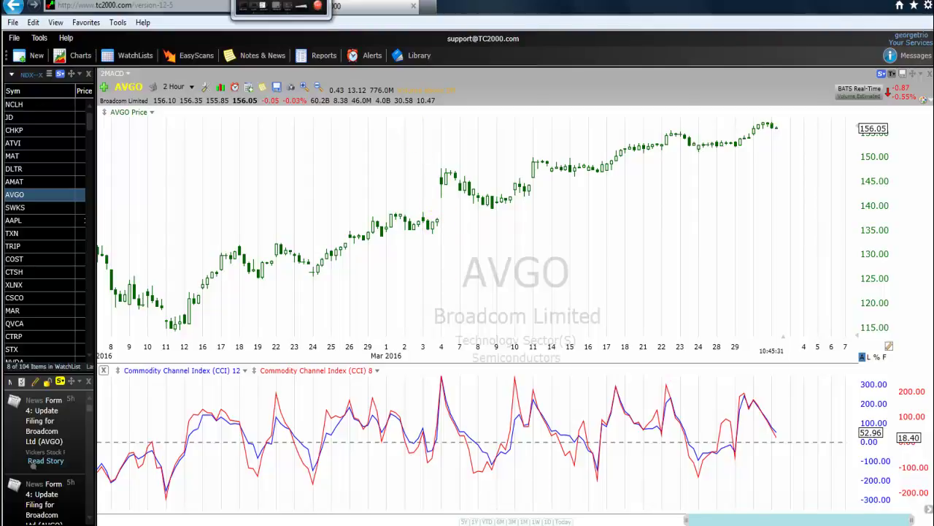
pyautogui.click(895, 519)
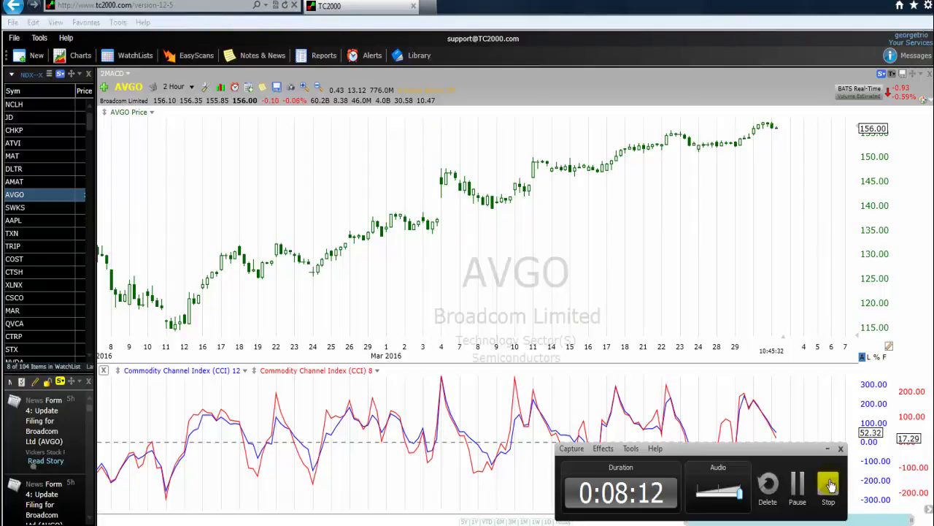